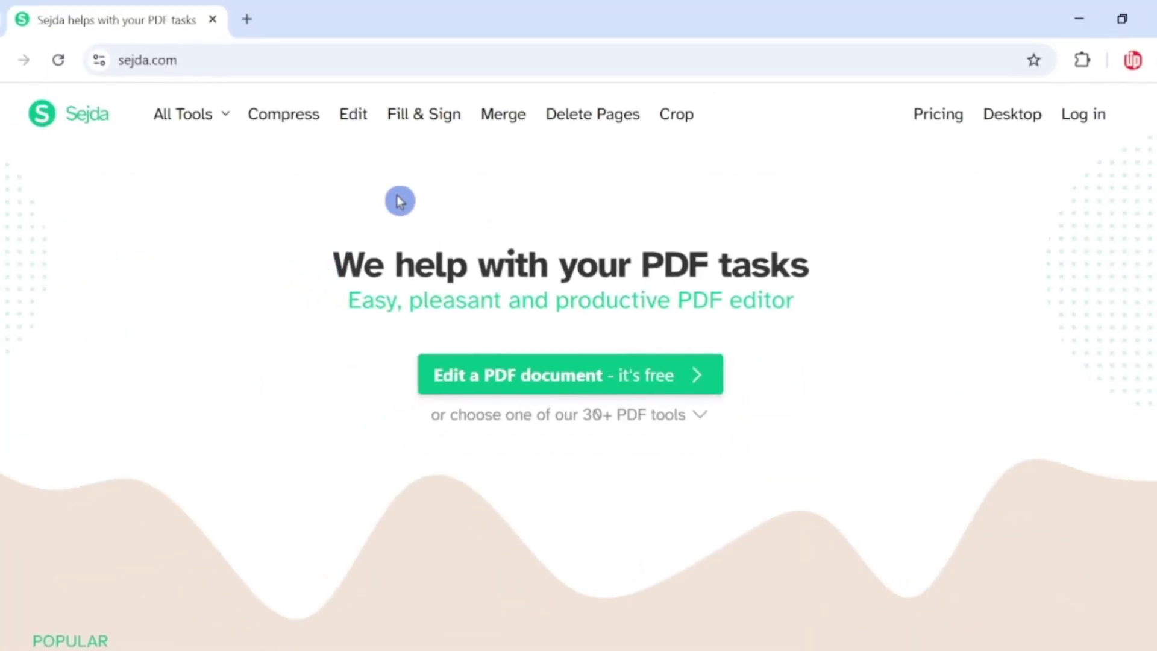
- Browse the pdf-editor page, open Sejda Desktop in a new tab, then return to the online editor
scroll(964, 284, down, 5)
scroll(965, 285, up, 5)
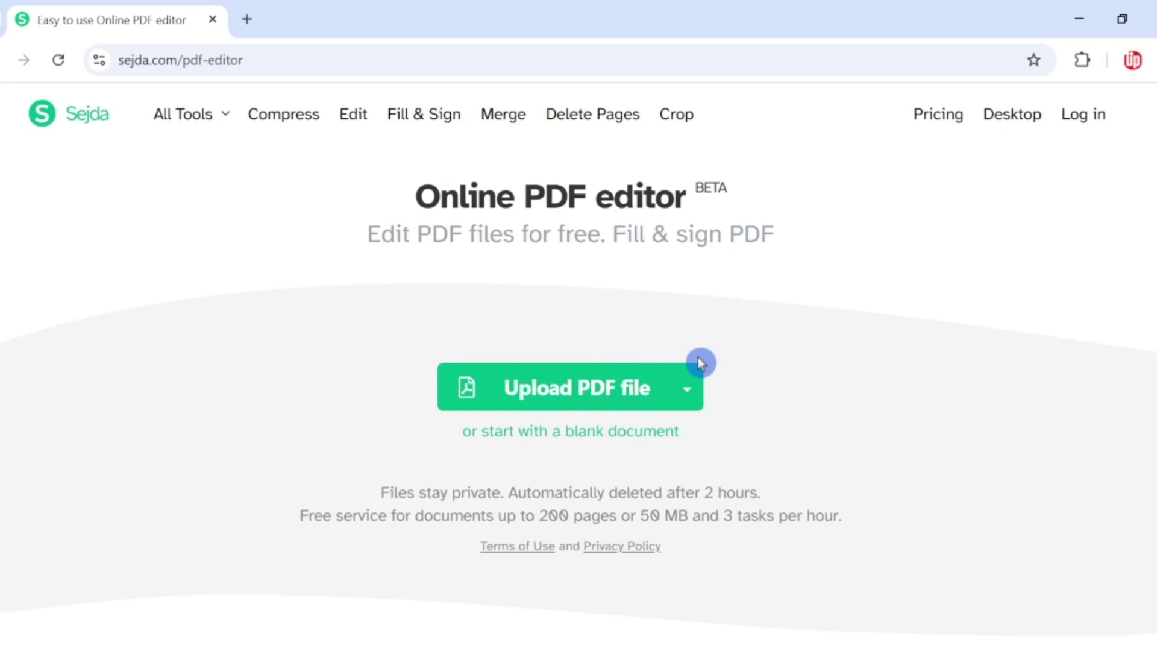
scroll(735, 363, down, 2)
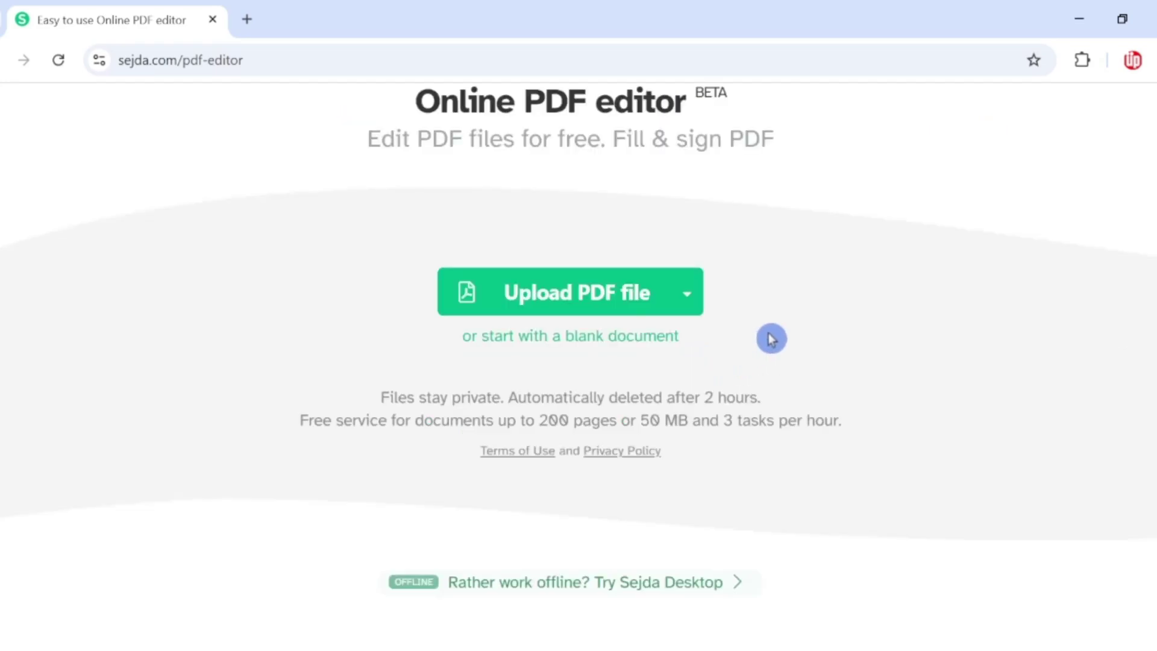
scroll(772, 339, down, 6)
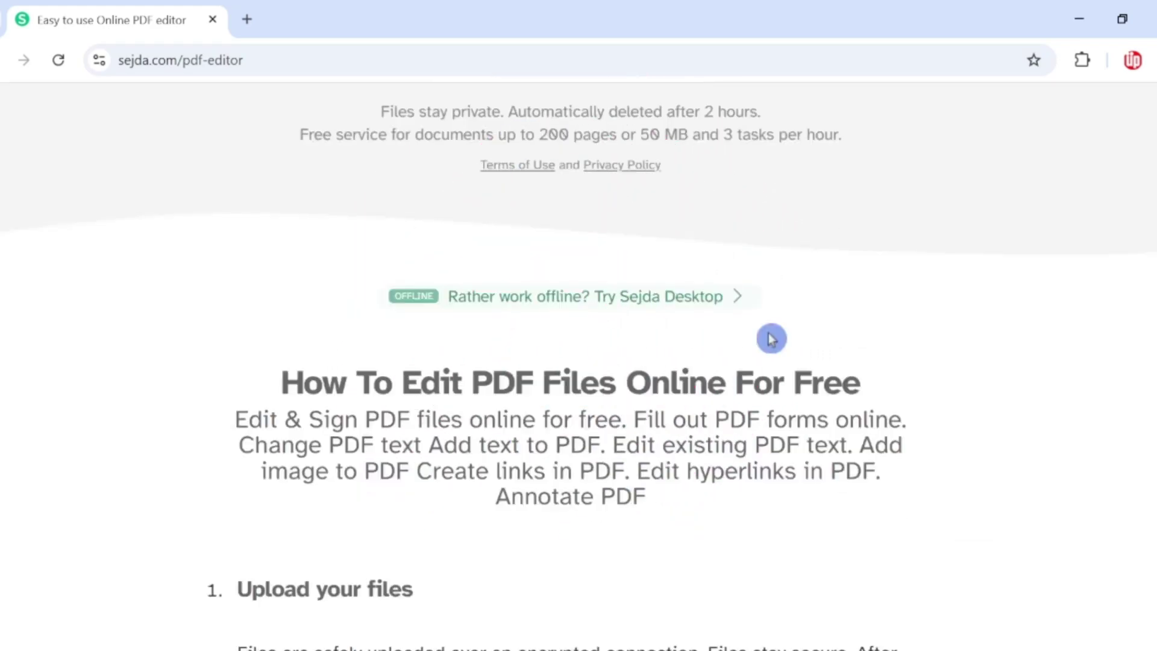
scroll(772, 339, down, 9)
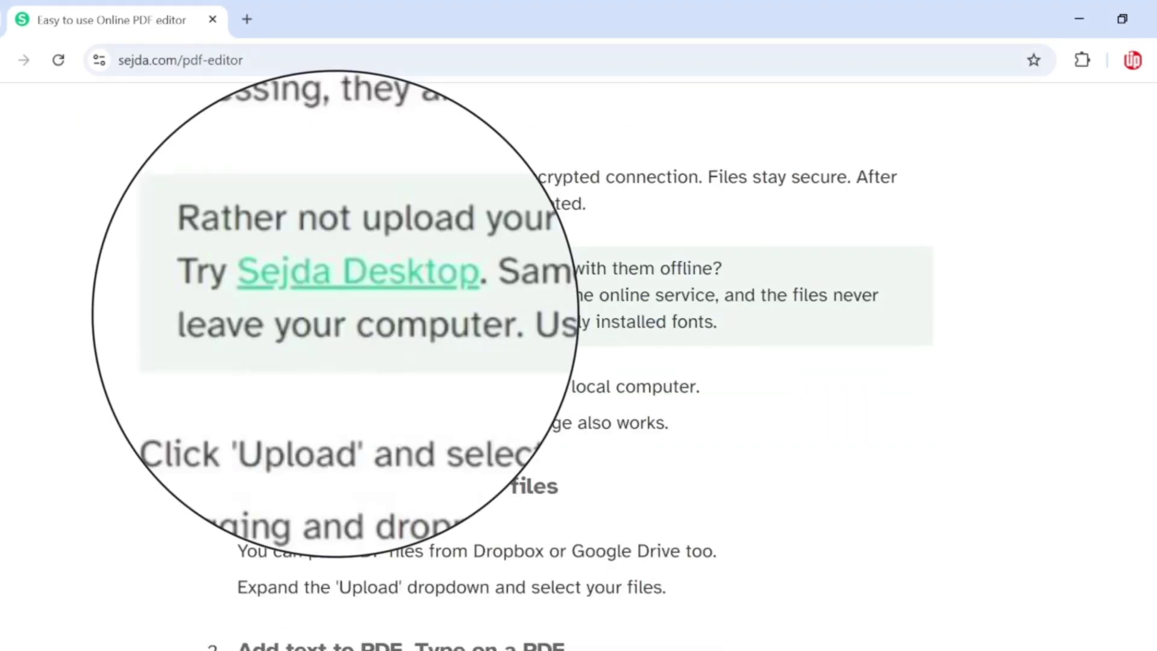
click(313, 294)
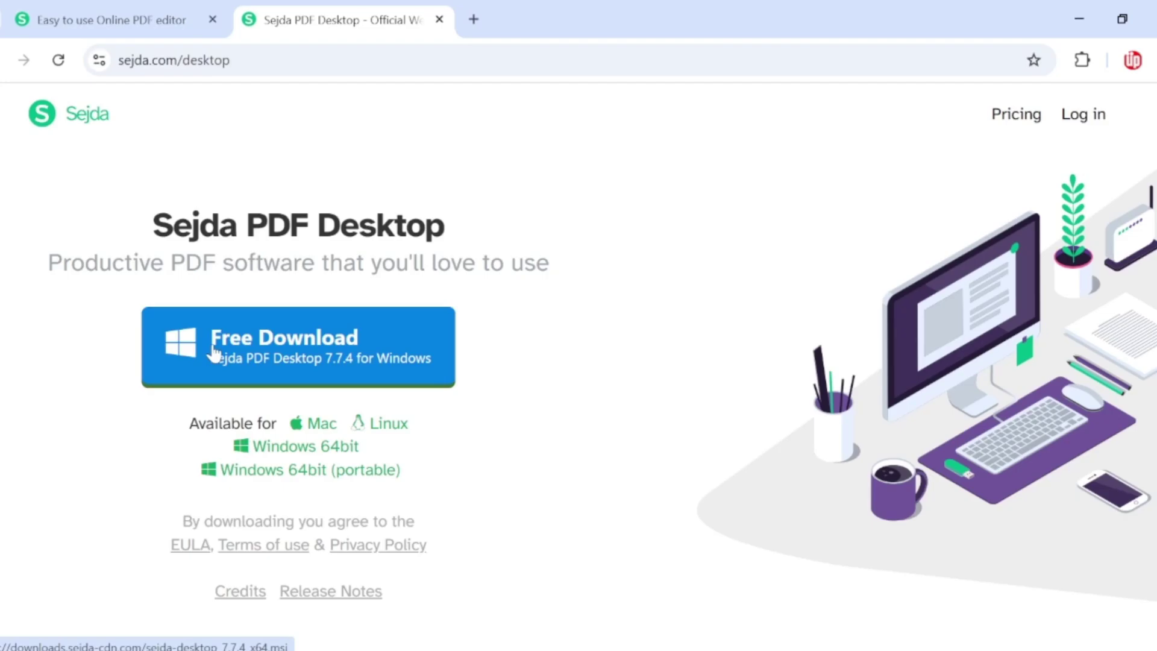
click(160, 13)
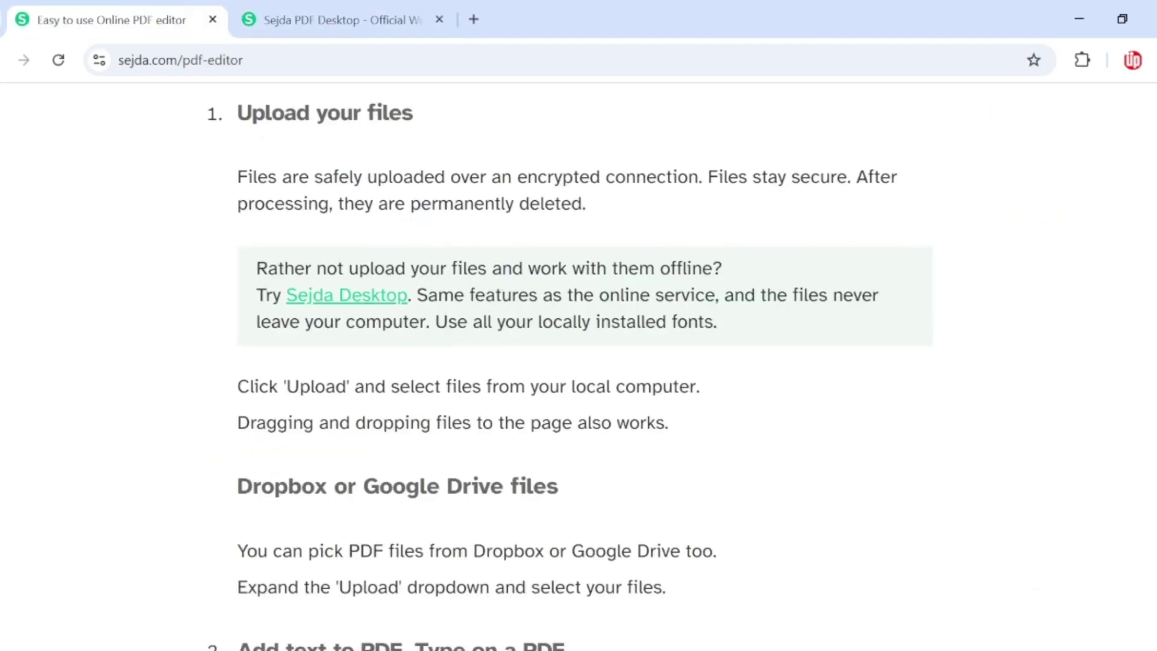
scroll(400, 318, up, 15)
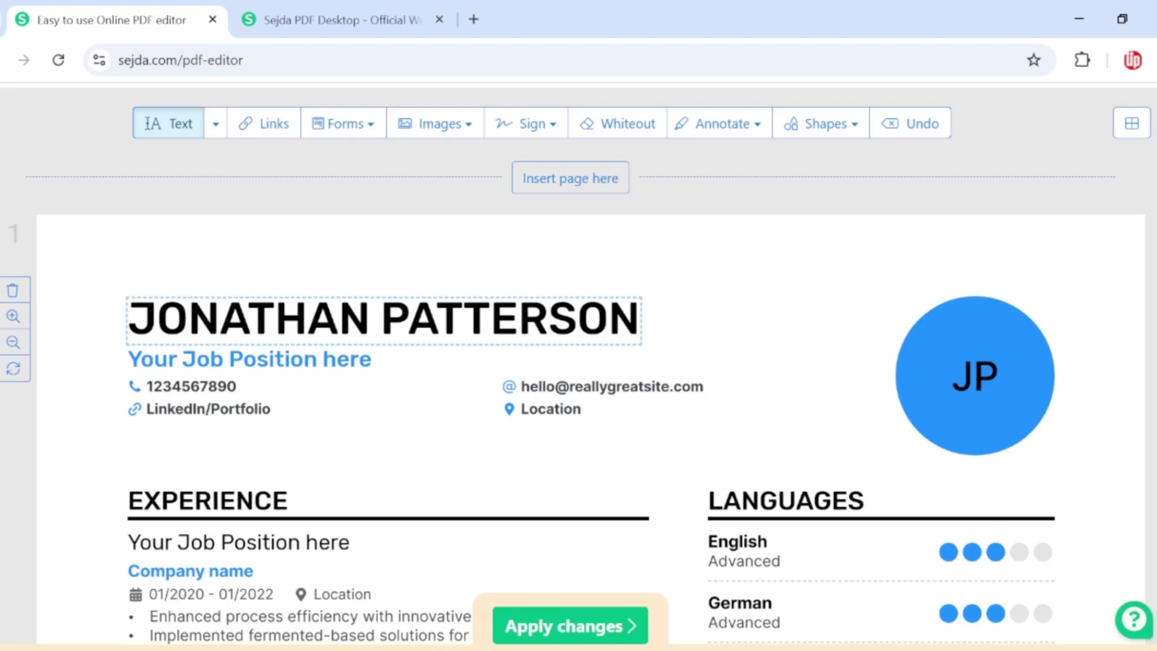
- Replace the résumé's name heading with 'Mr. John Smith' and set it in Arimo
click(128, 317)
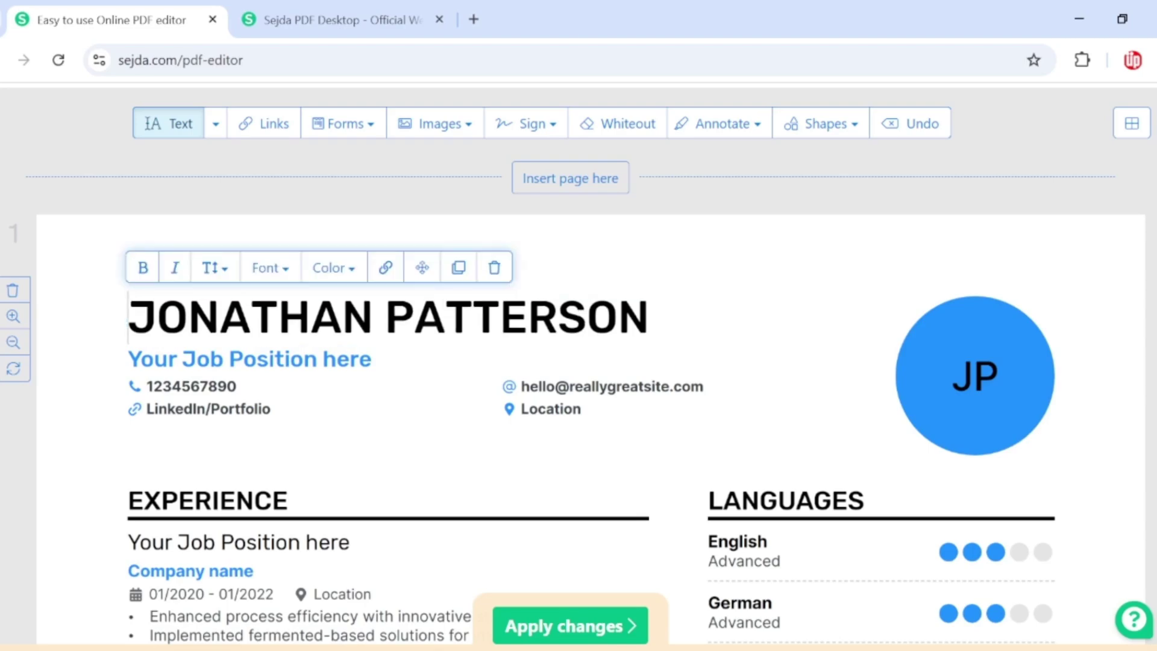
key(shift+Right)
key(shift+Right)
key(shift+Right)
key(shift+Right)
key(shift+Right)
key(shift+Right)
key(shift+Right)
key(shift+Right)
key(shift+Right)
key(shift+Right)
key(shift+Right)
key(shift+Right)
key(shift+Right)
key(shift+Right)
key(shift+Right)
key(shift+Right)
key(shift+Right)
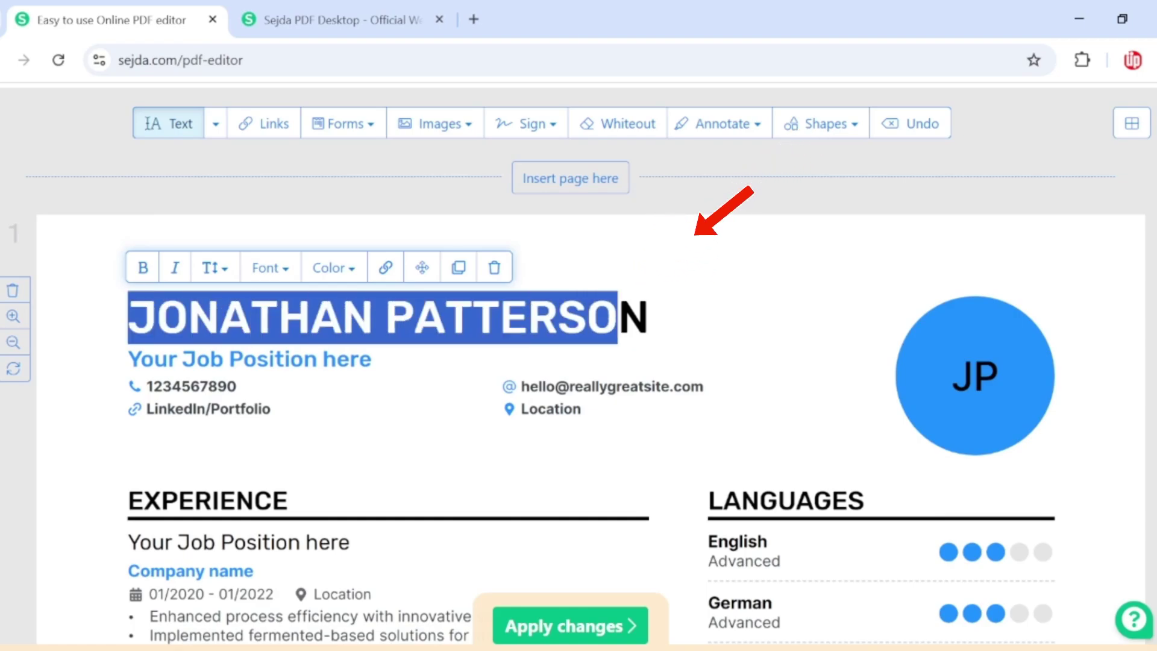
key(shift+Right)
text(Mr. John Smith)
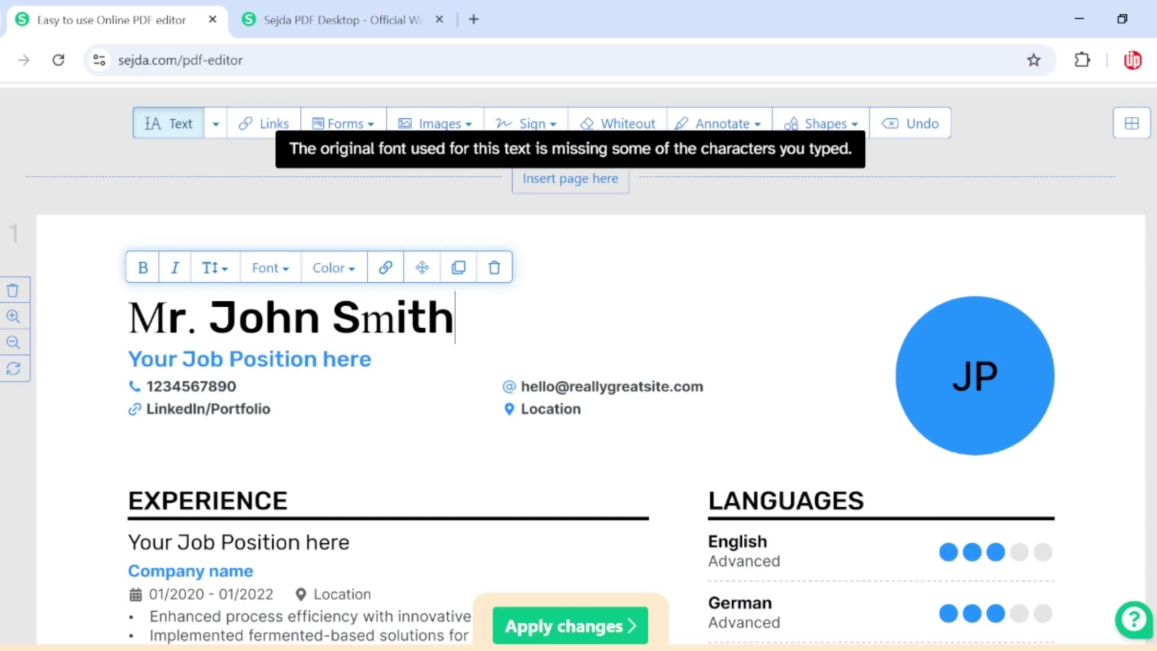
key(ctrl+a)
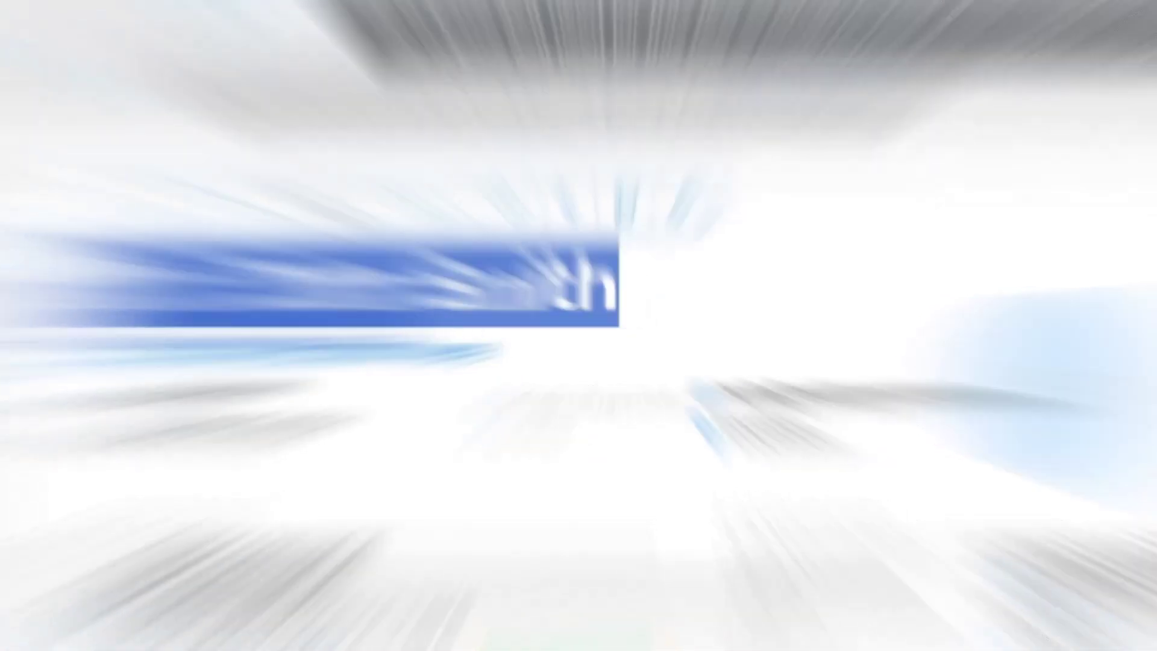
click(269, 267)
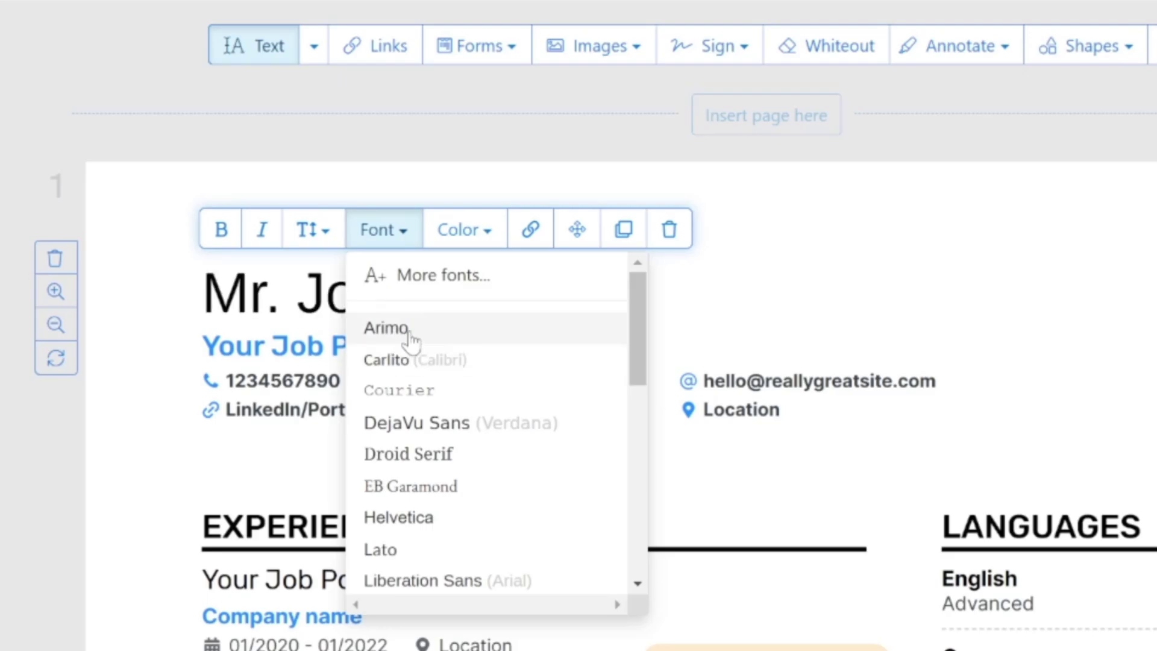
click(410, 335)
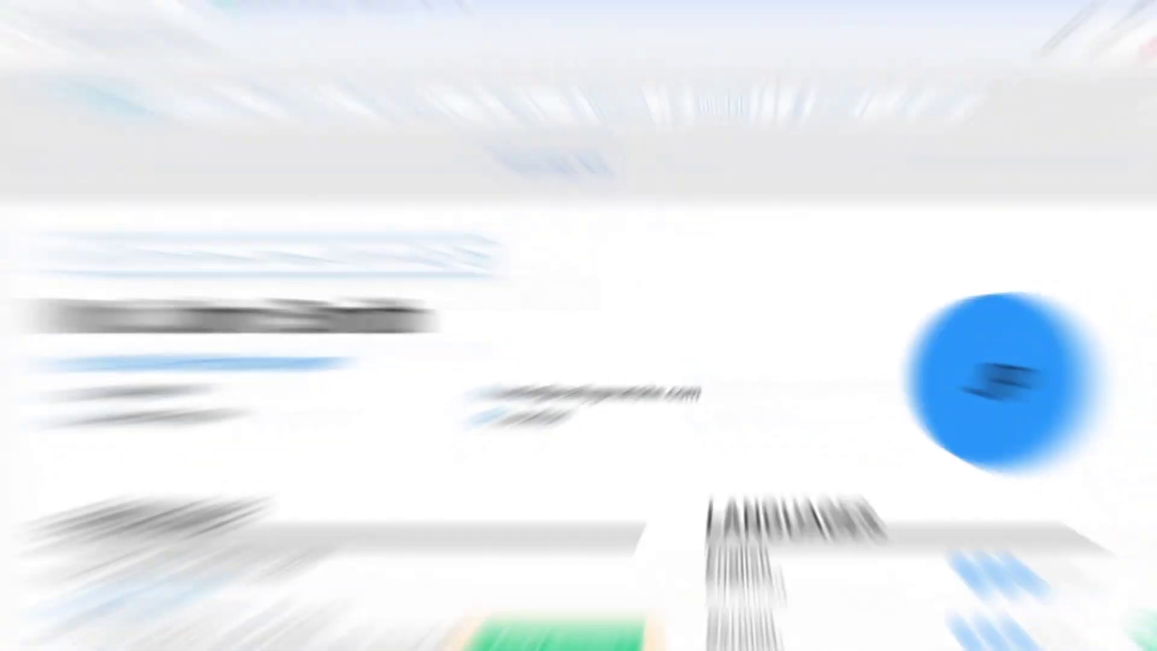
- Make 'Mr. John Smith' bold and begin adding a link over the heading
click(295, 90)
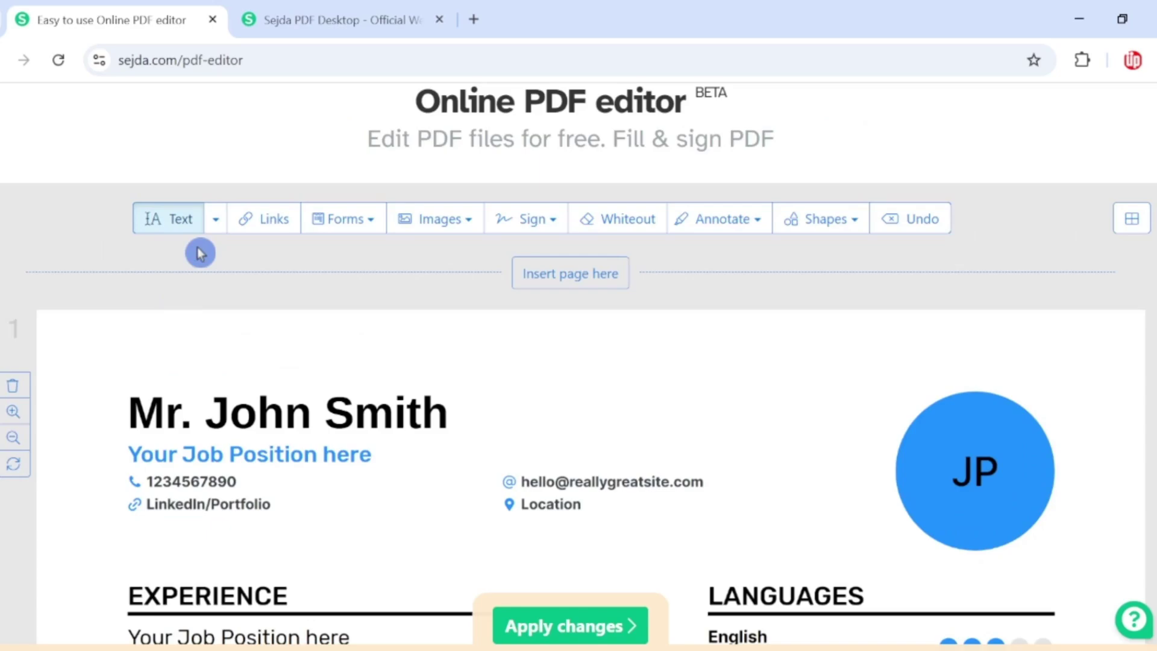
click(259, 229)
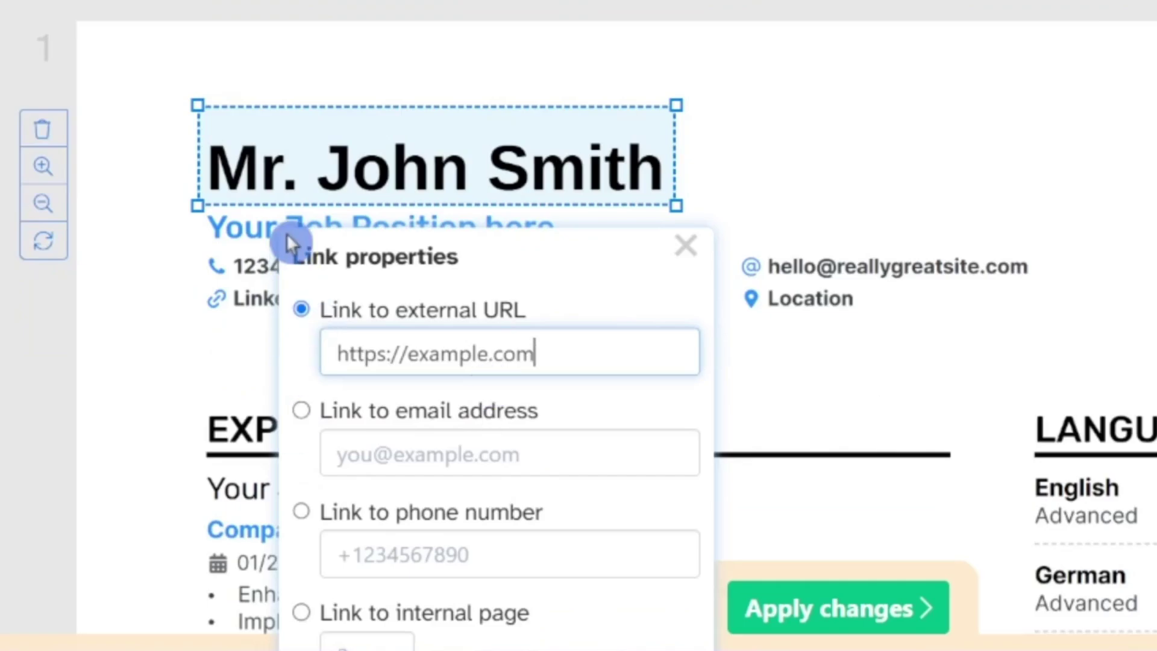
scroll(578, 325, down, 2)
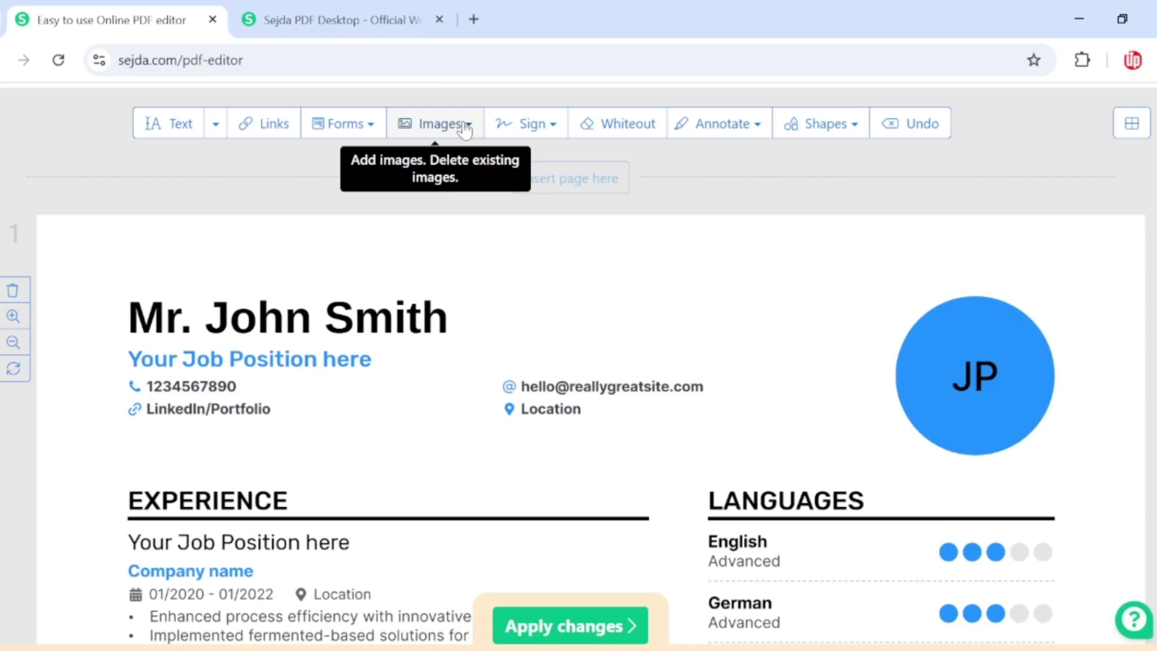
- Create a typed handwriting signature and place it, resized, below the LinkedIn/Portfolio line
click(529, 131)
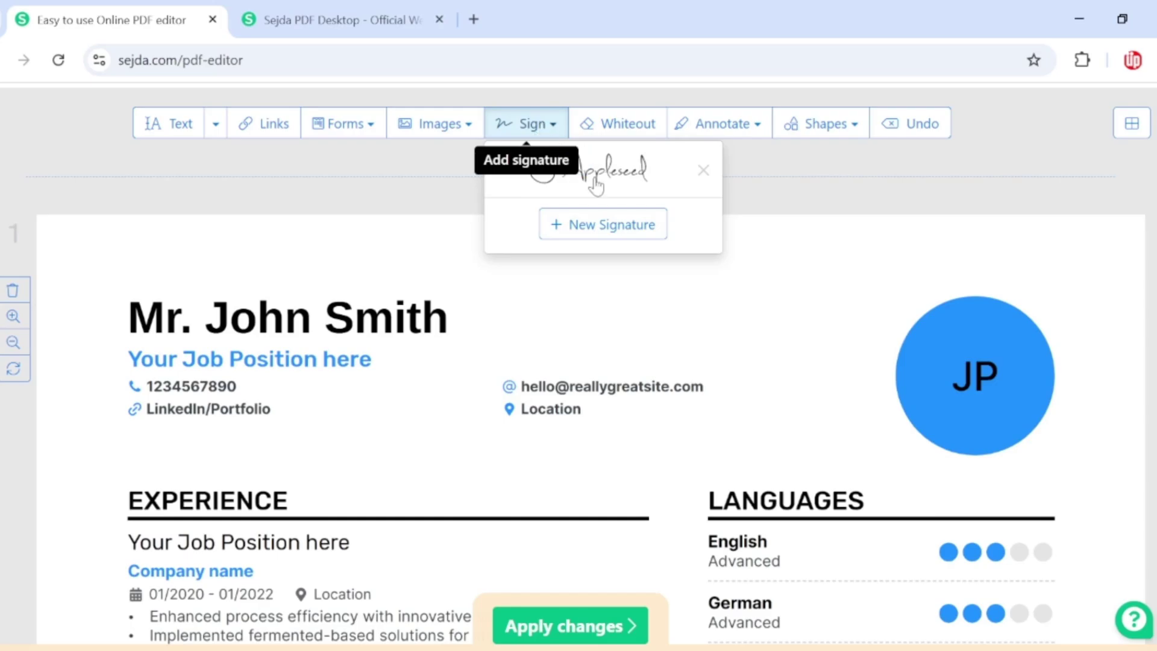
click(558, 235)
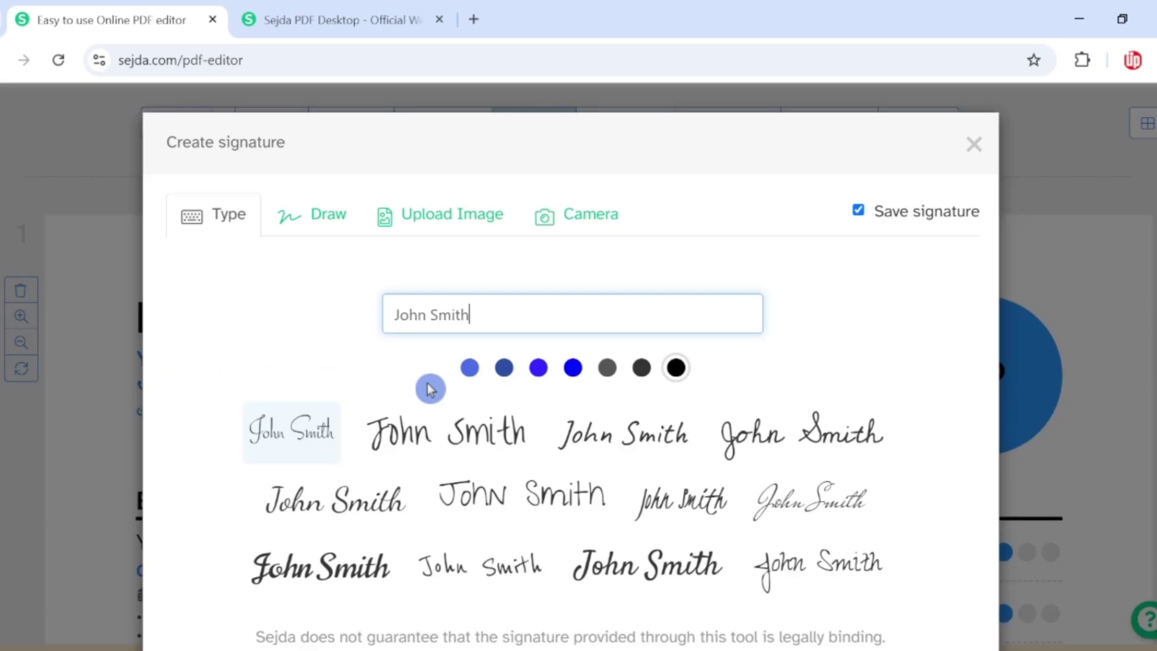
scroll(261, 439, down, 2)
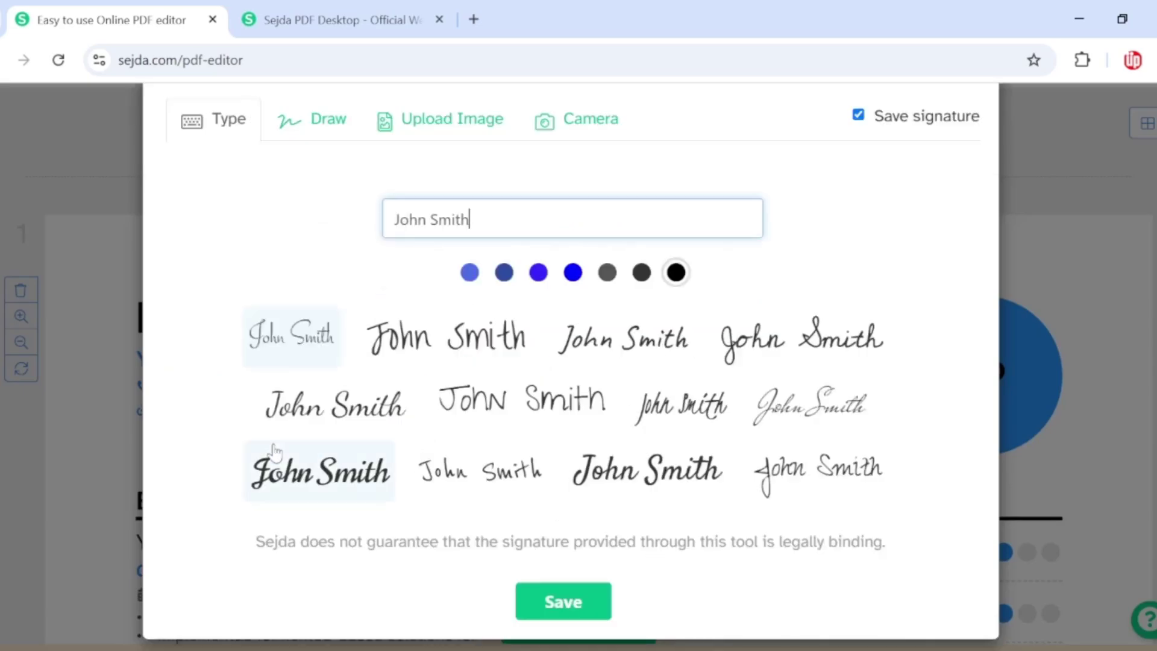
click(803, 420)
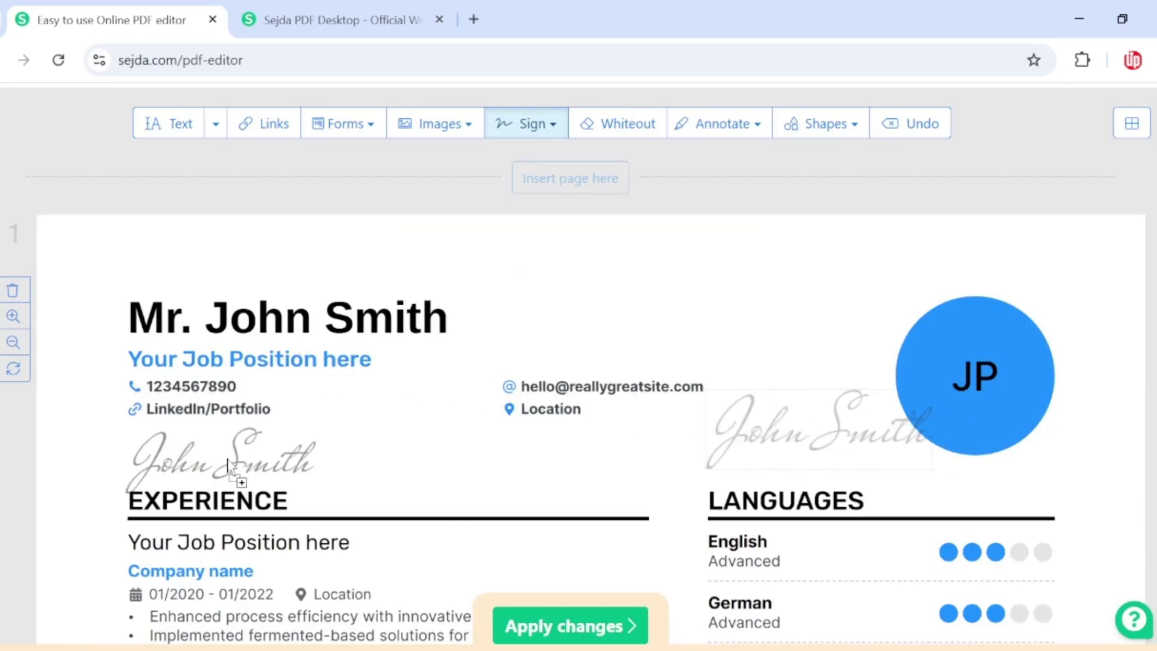
click(239, 458)
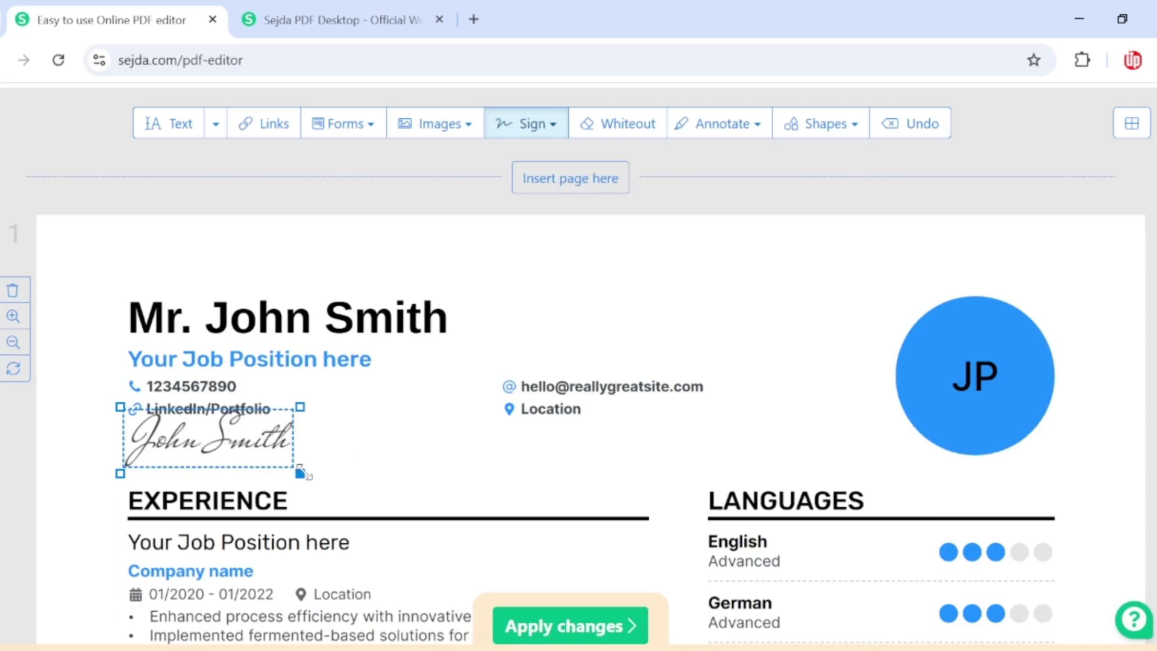
drag(302, 473, 305, 478)
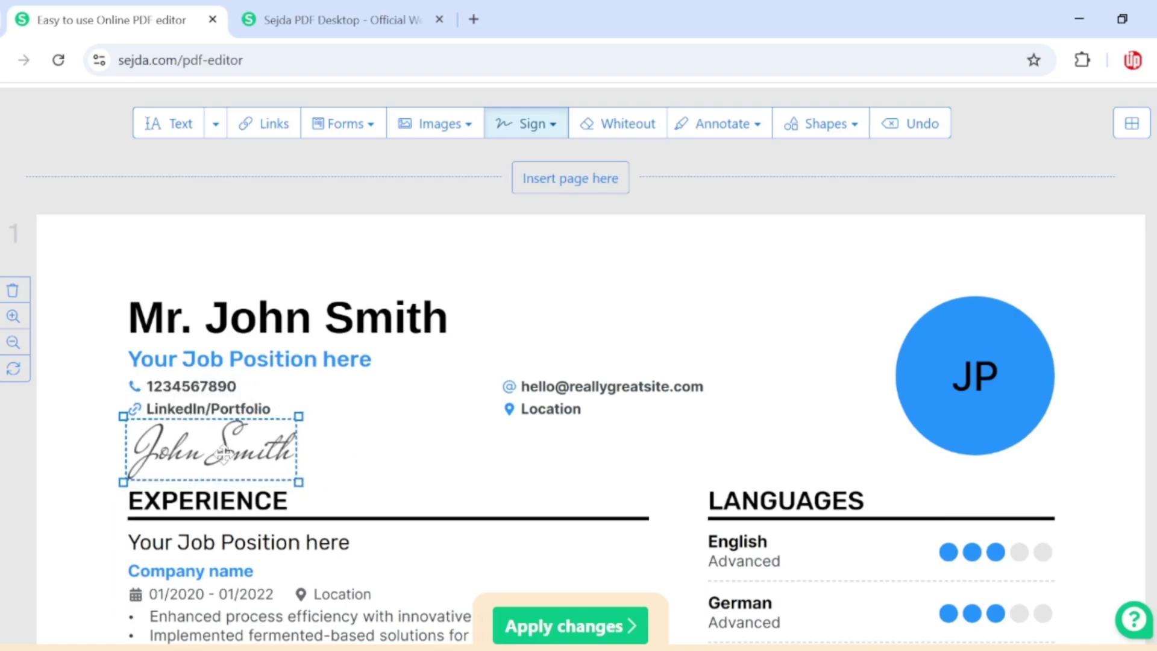
click(617, 124)
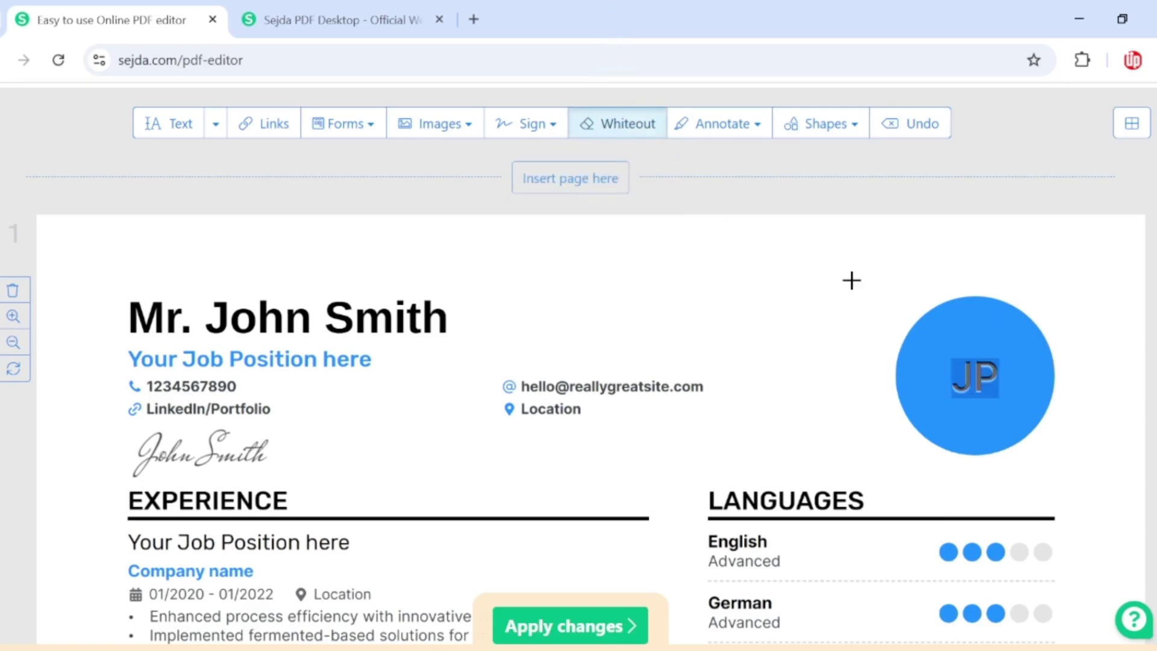
- Cover the blue JP circle with a white box and show the four-edit undo list
drag(846, 284, 1096, 472)
click(692, 245)
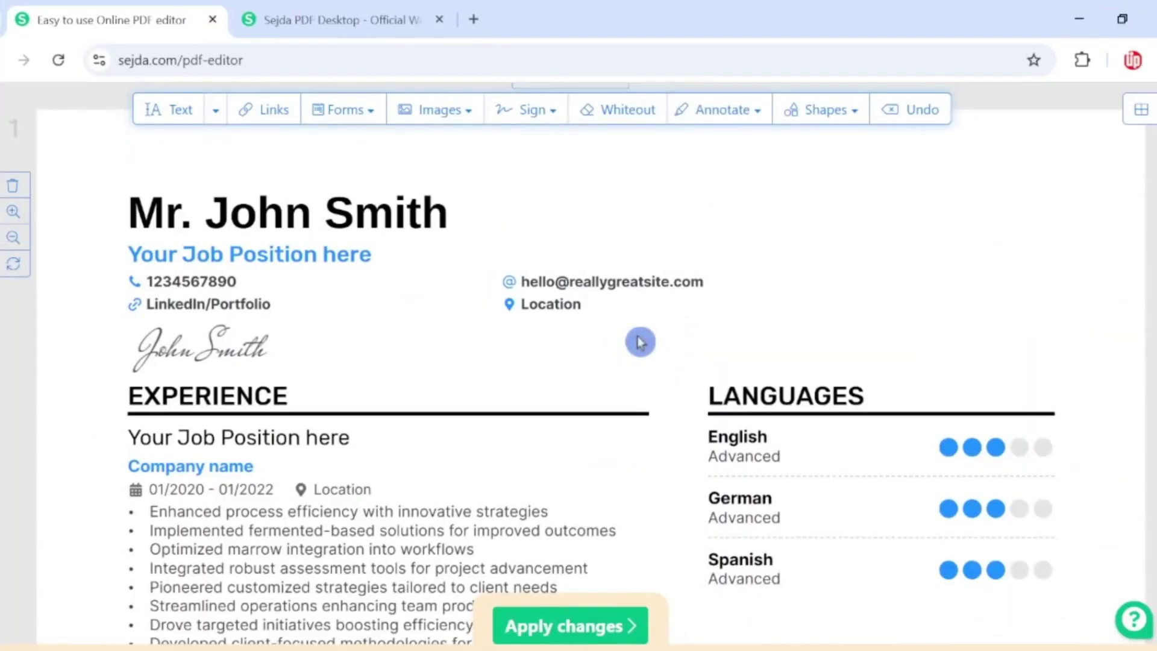
scroll(638, 341, down, 3)
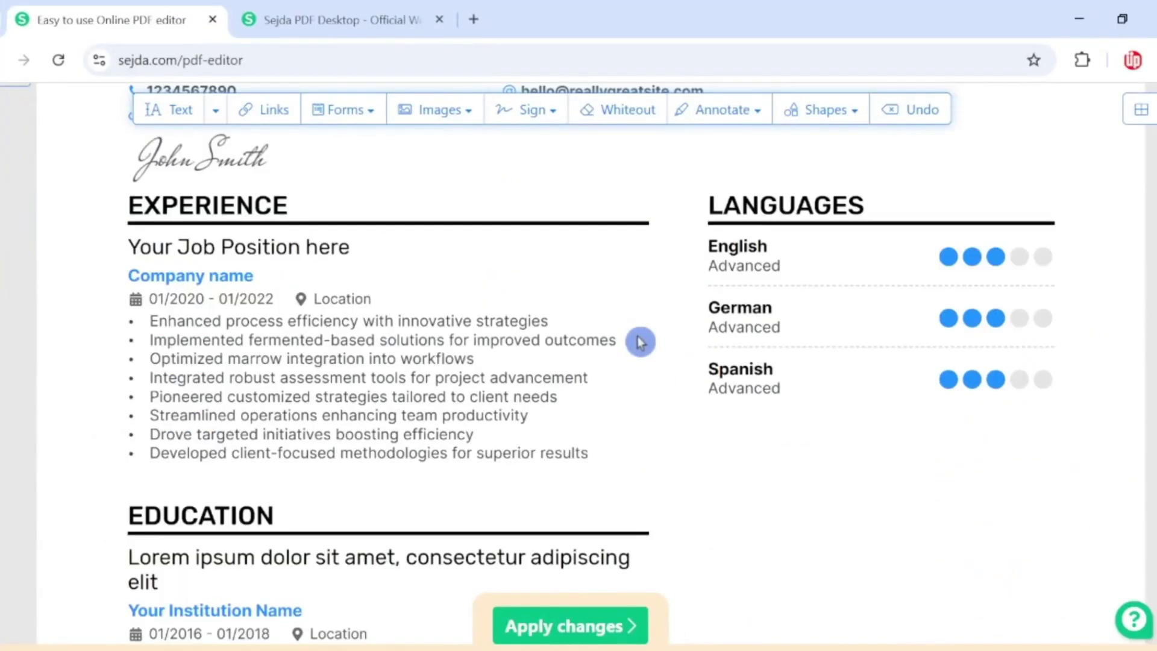
click(550, 628)
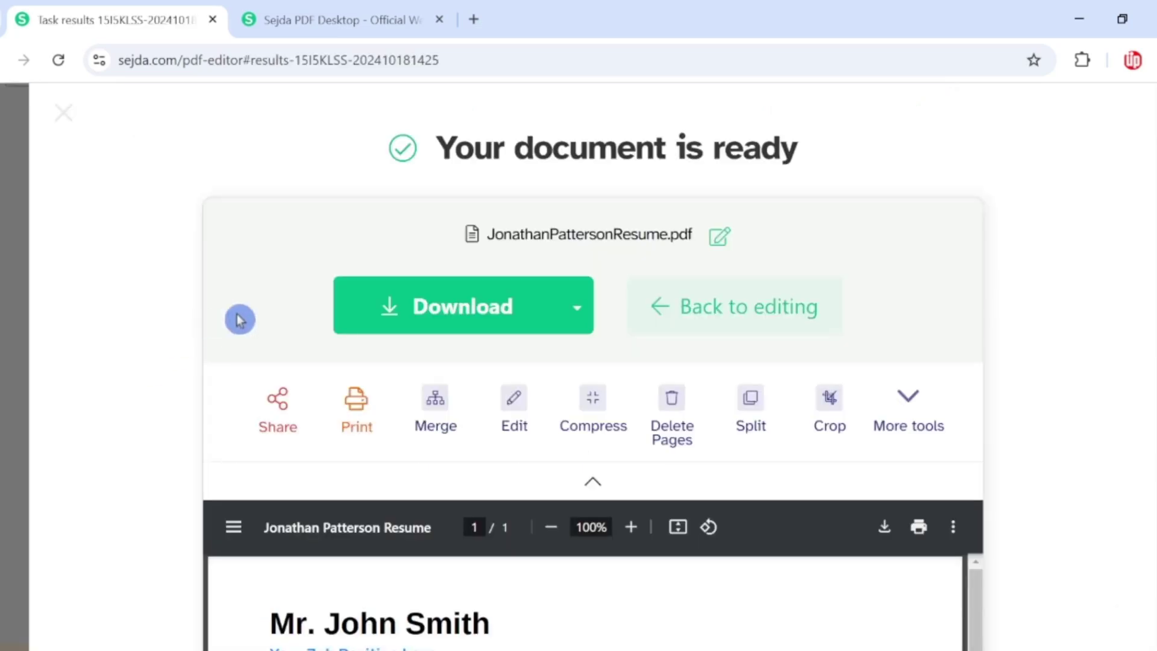
click(506, 308)
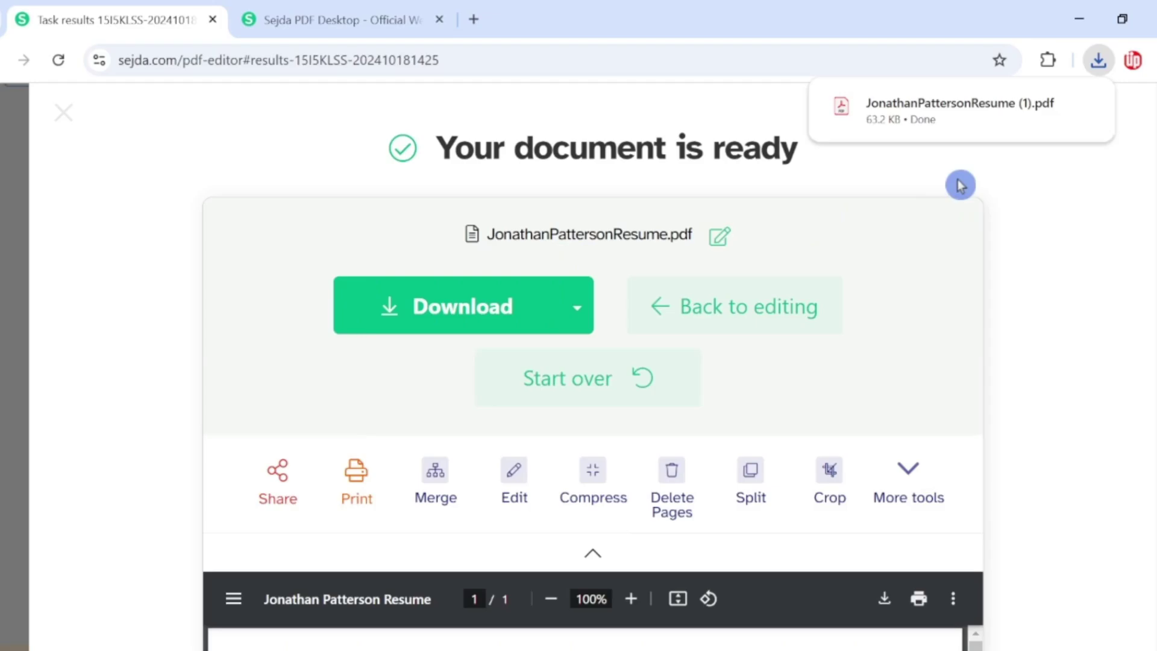